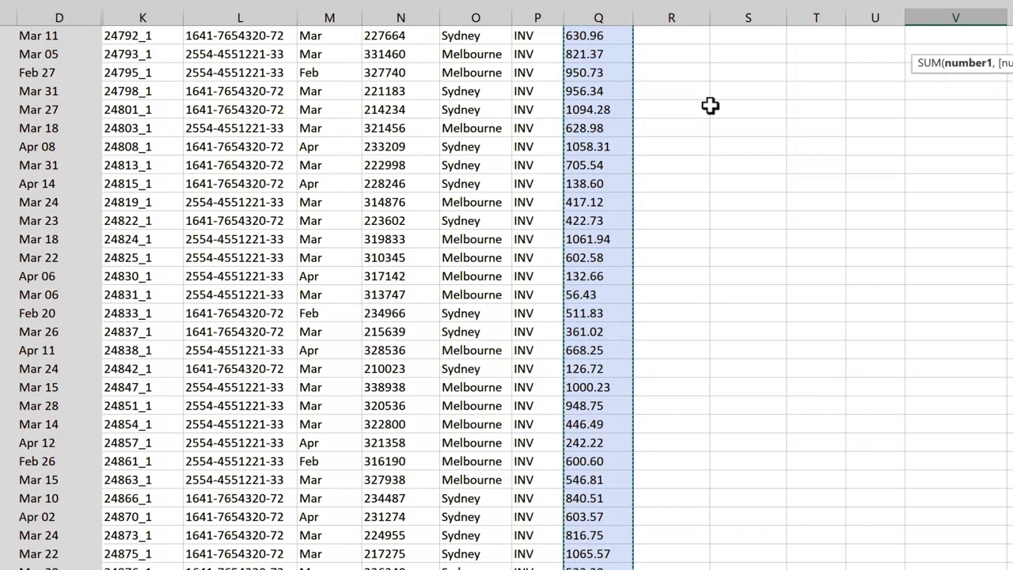
- Complete the SUM formula in V1 that totals the whole $ Amount column Q
key(Tab)
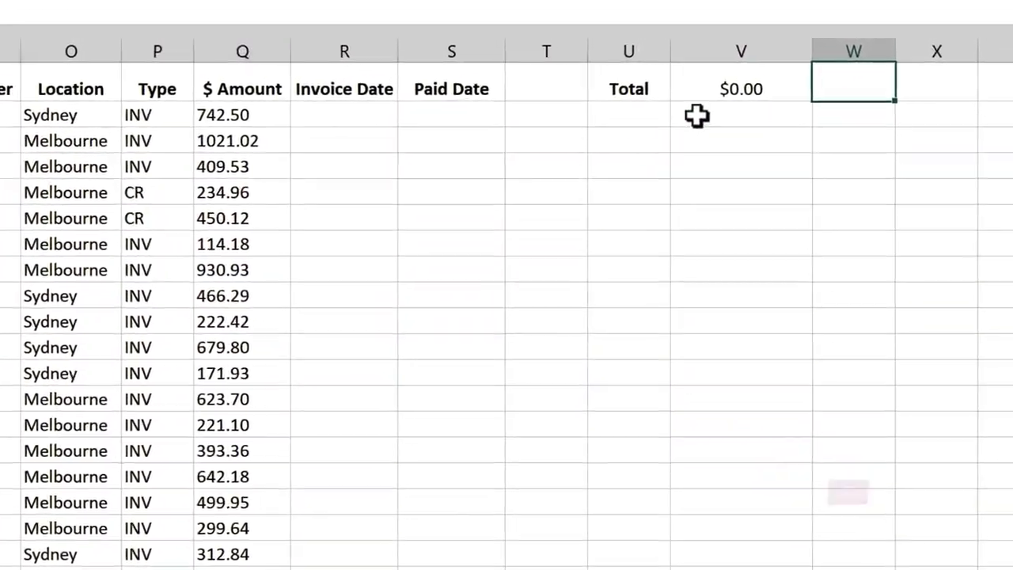
- Try converting the first text amount to a number with =VALUE(Q2) in cell V2, and undo the entry
click(823, 88)
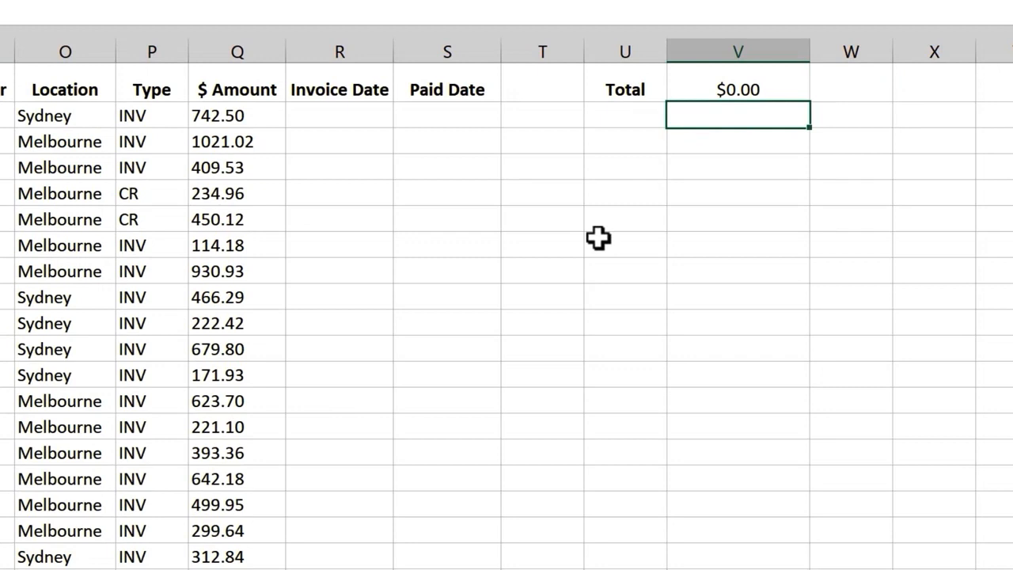
text(=va)
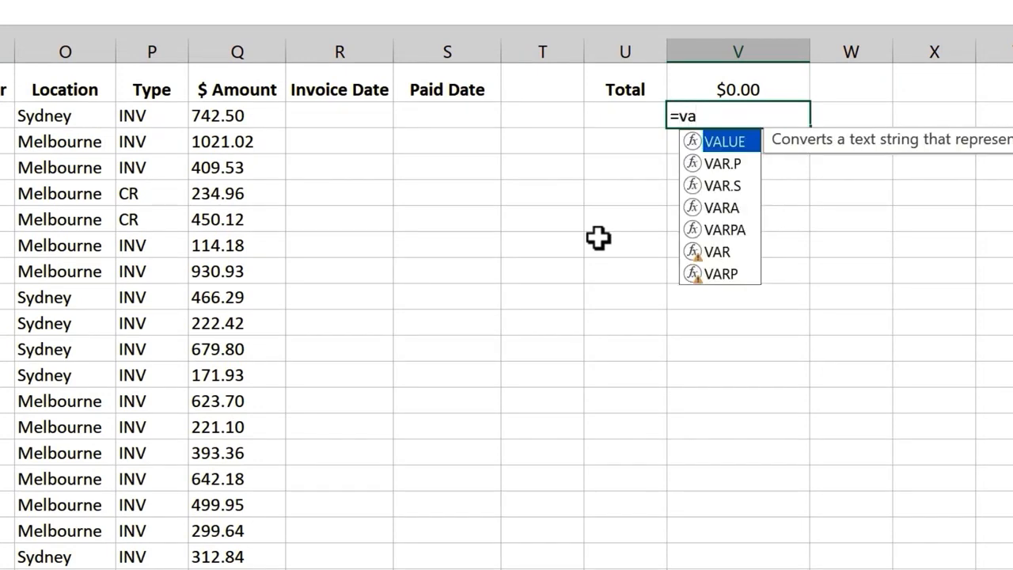
key(Tab)
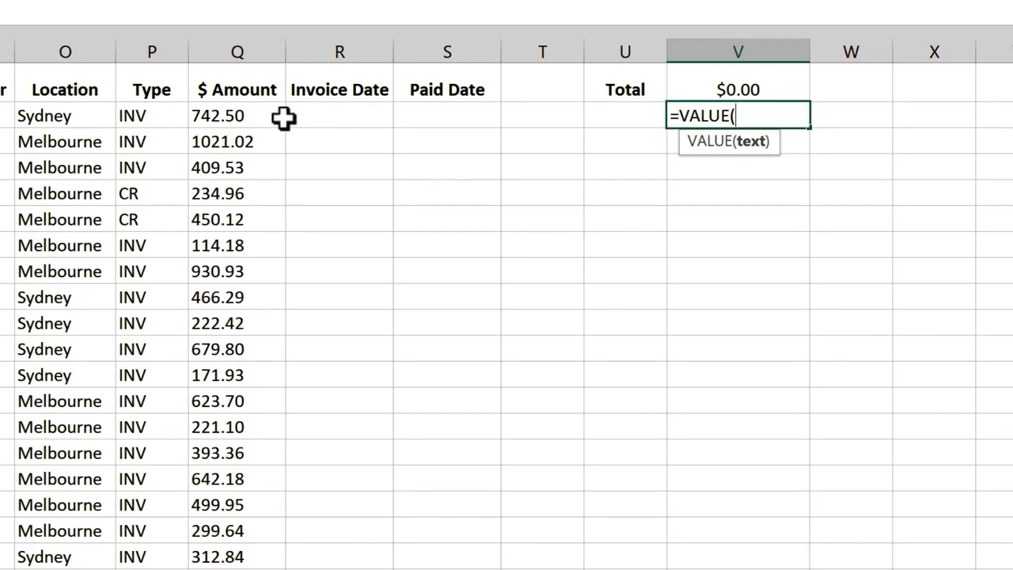
click(269, 116)
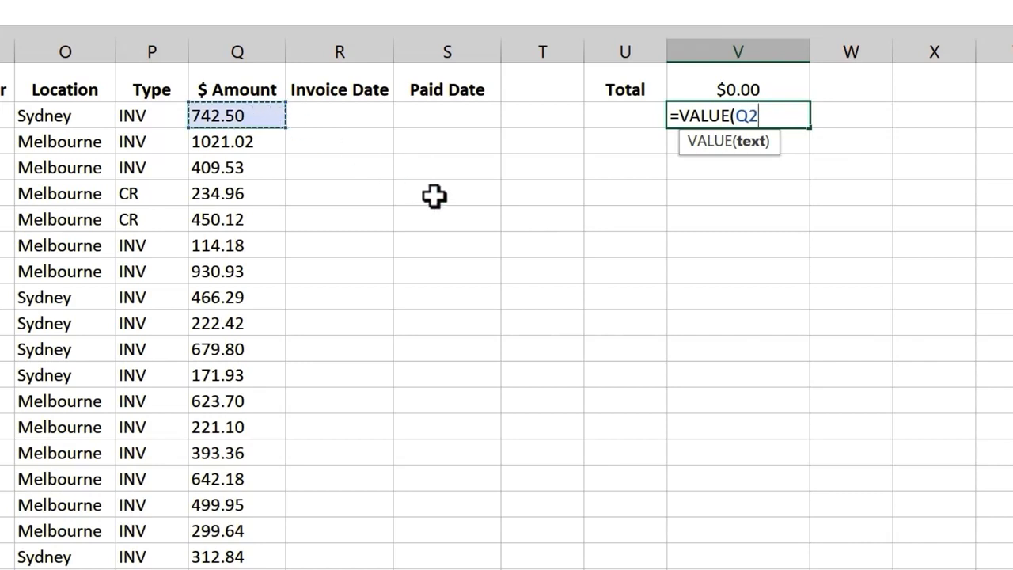
key(Return)
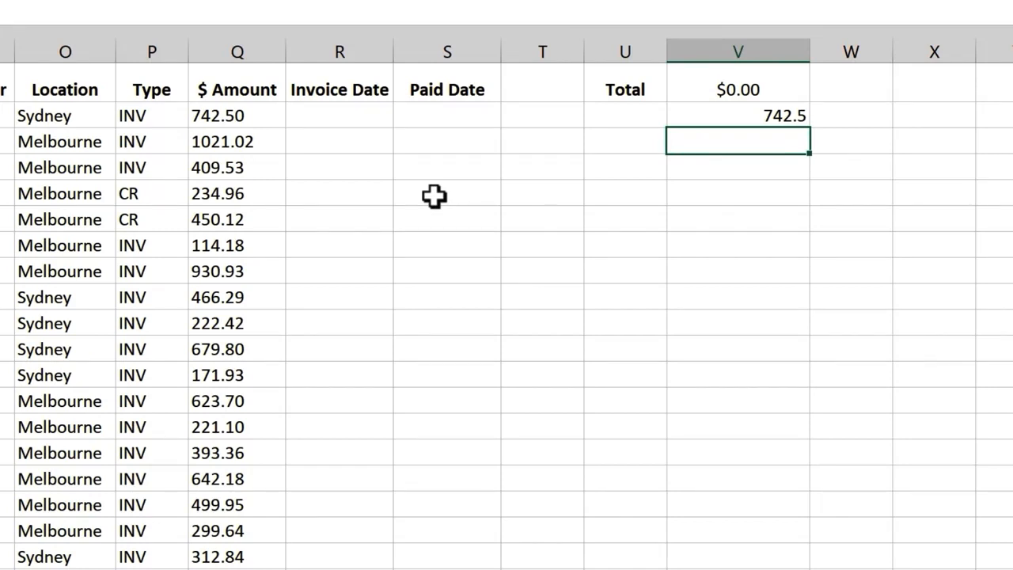
key(ctrl+z)
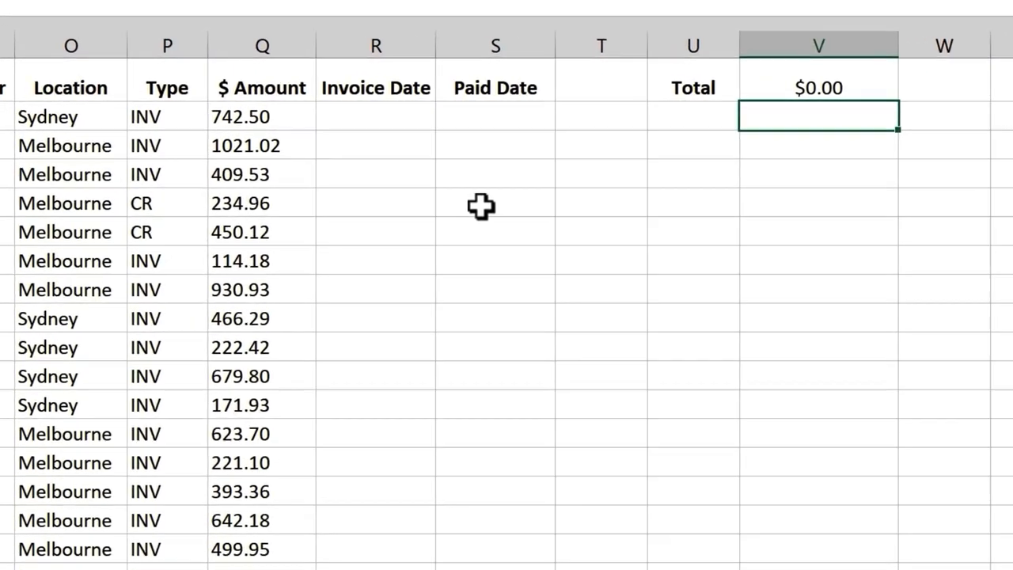
- Wrap the existing nested SUBSTITUTE formula in Q2 in a VALUE function so the amount becomes numeric
double_click(375, 119)
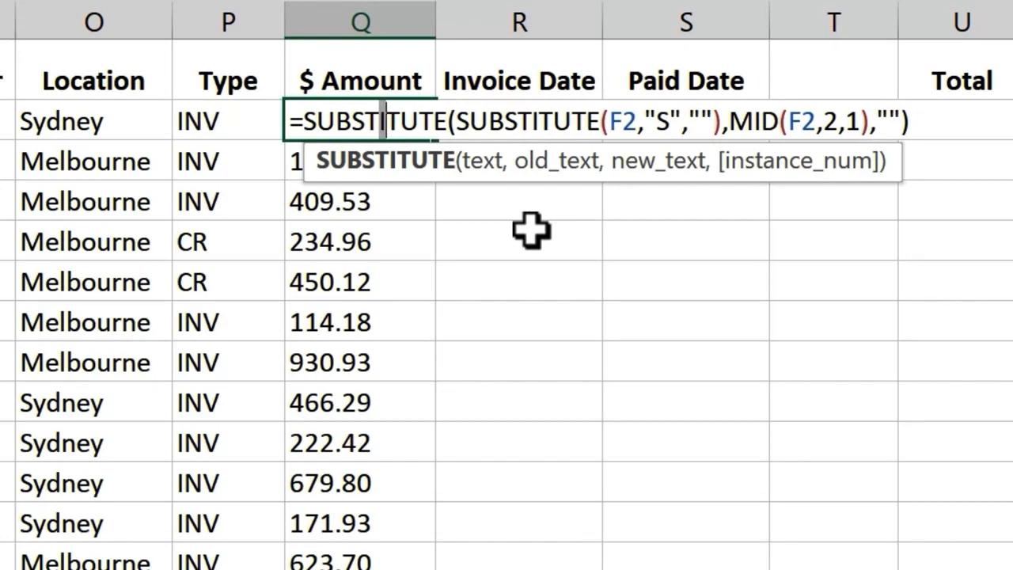
click(305, 120)
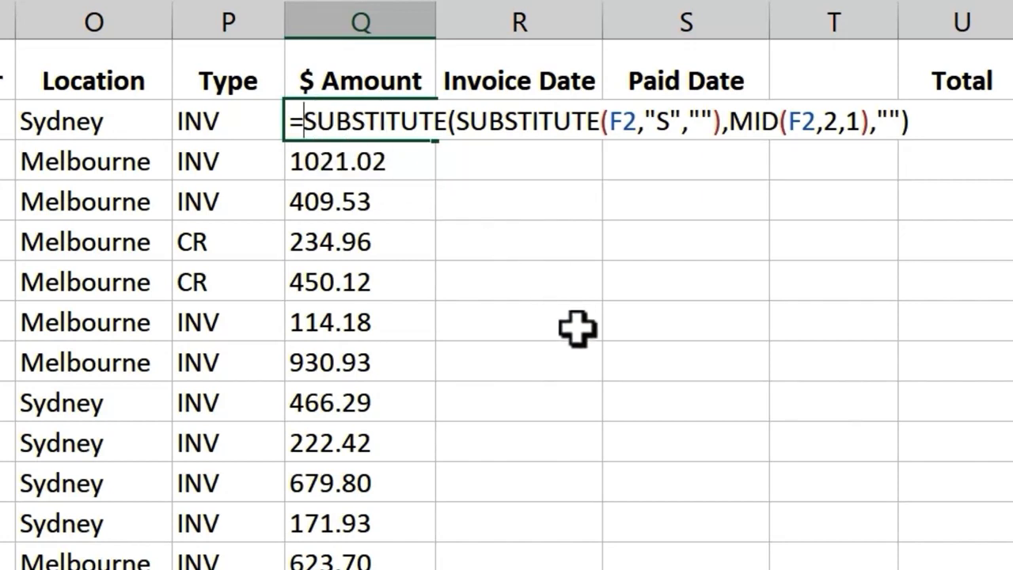
text(va)
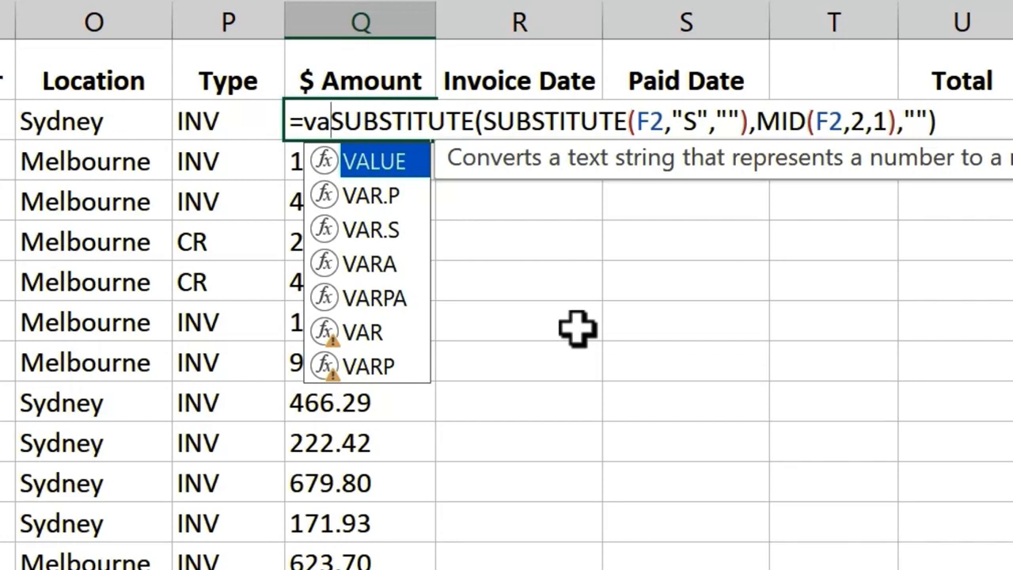
key(Tab)
key(End)
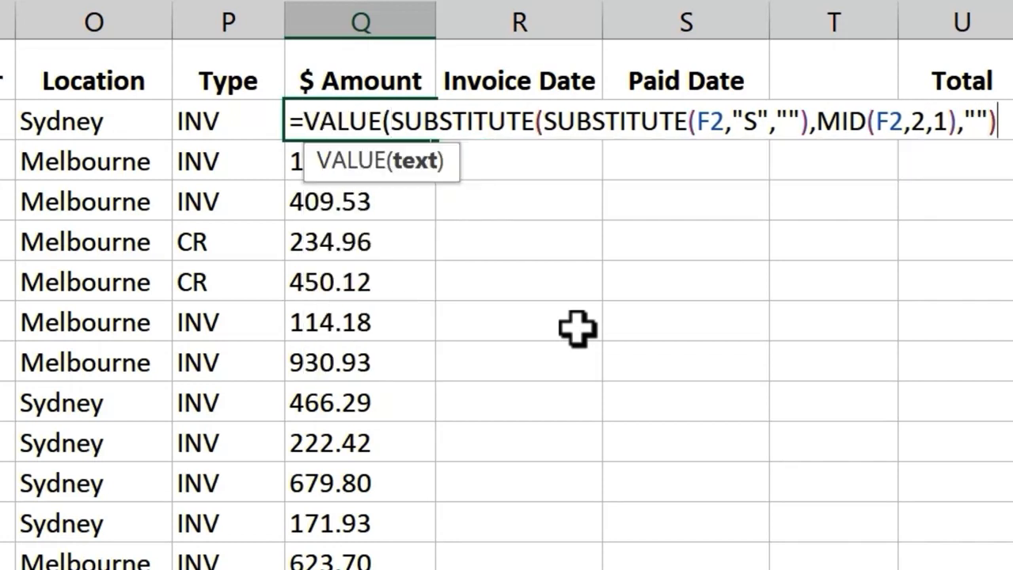
text())
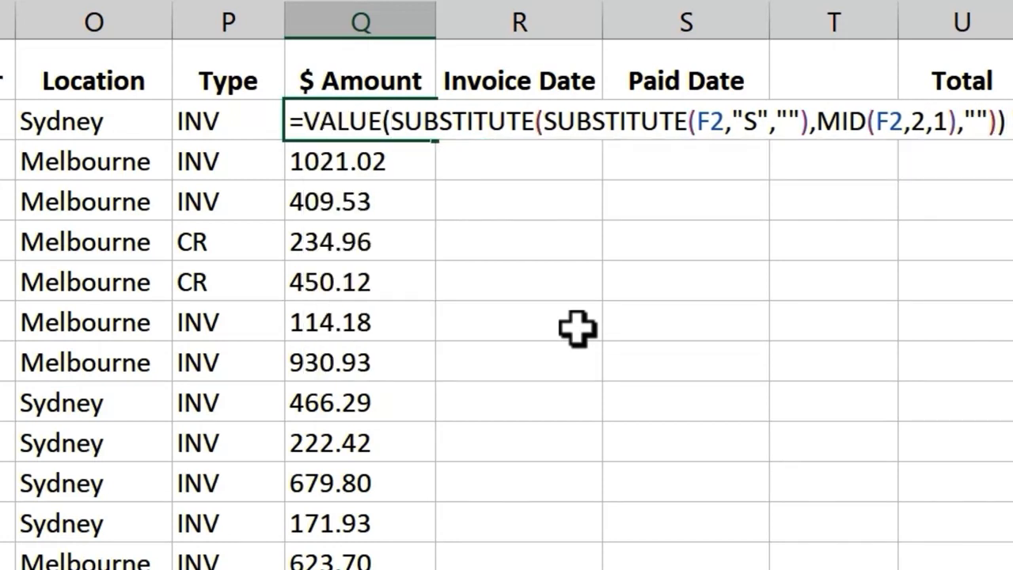
key(Return)
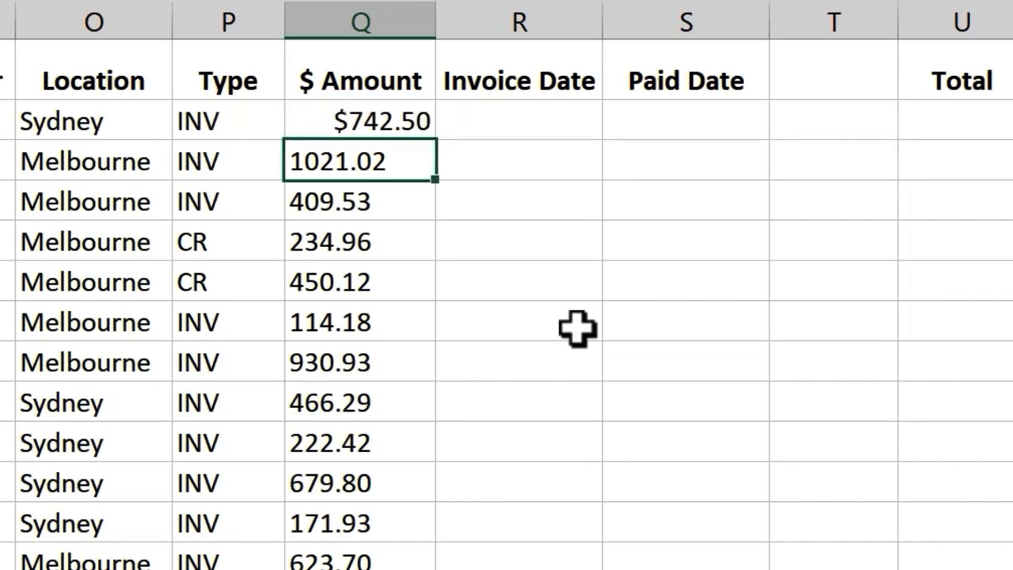
- Fill the updated Q2 formula down the whole $ Amount column
click(400, 119)
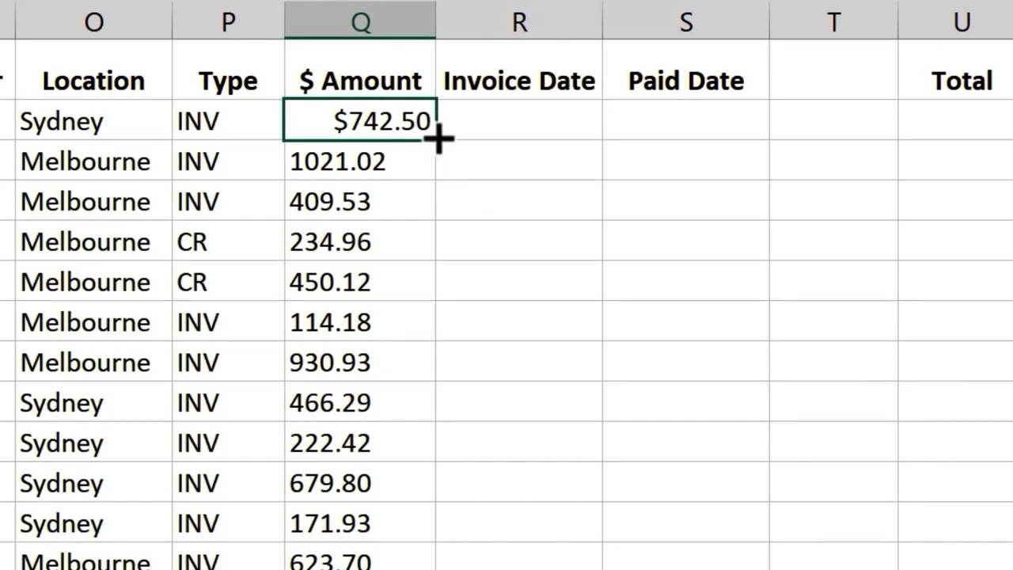
double_click(436, 139)
click(600, 207)
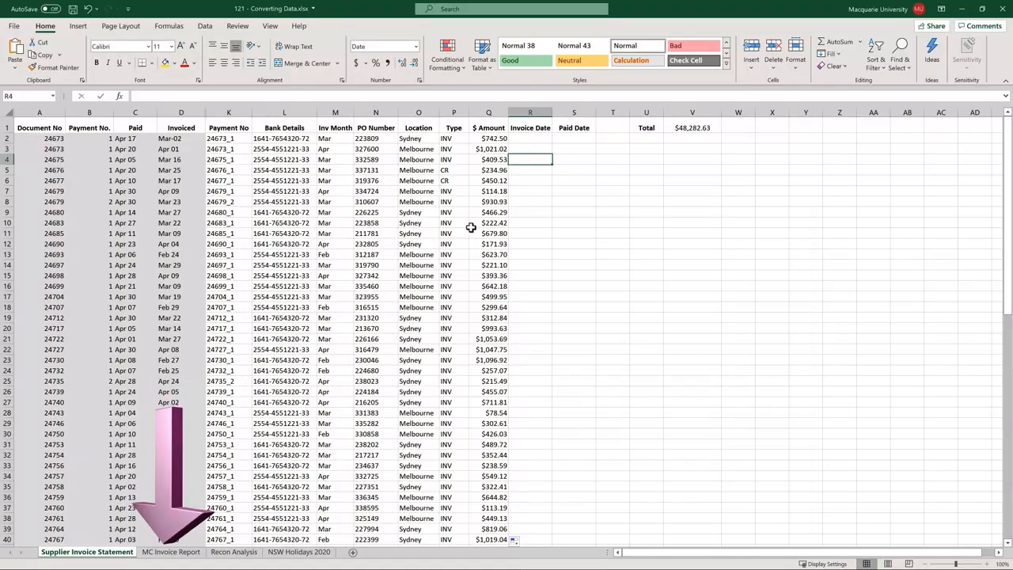
- On the MC Invoice Report sheet, enter =TEXT(D5,"DDDD") in K5, the first Invoice Month cell
click(168, 549)
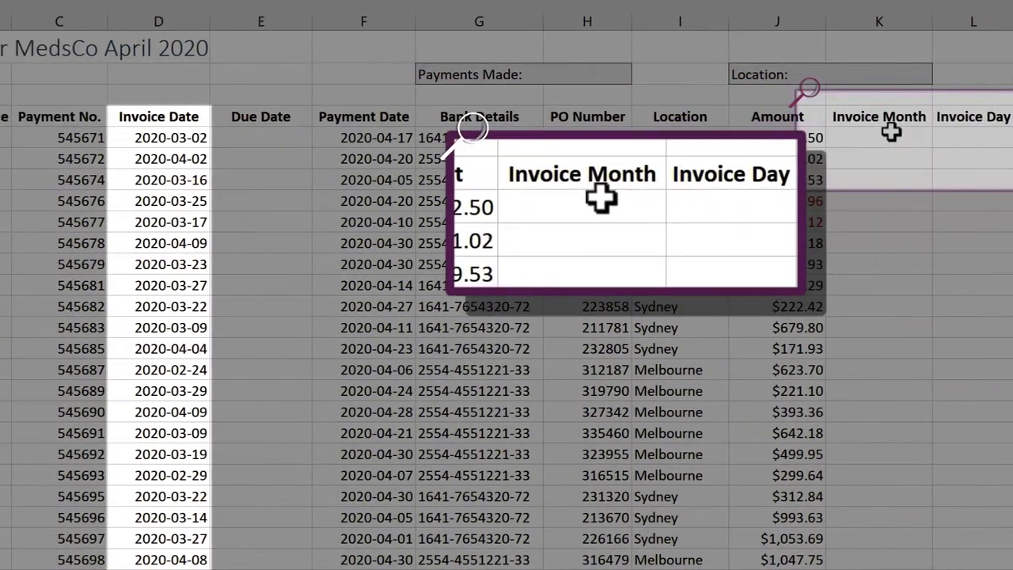
click(819, 138)
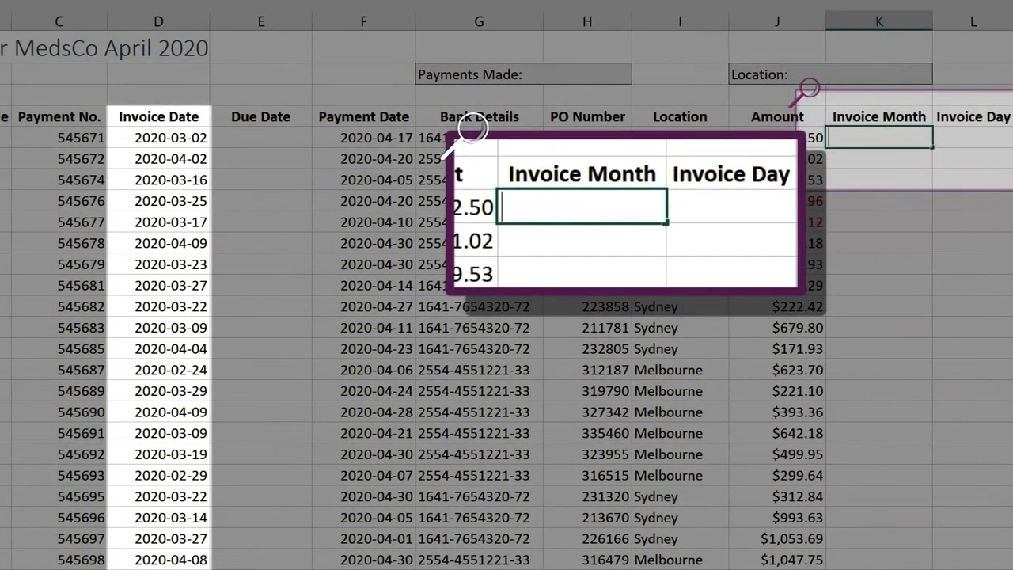
text(=te)
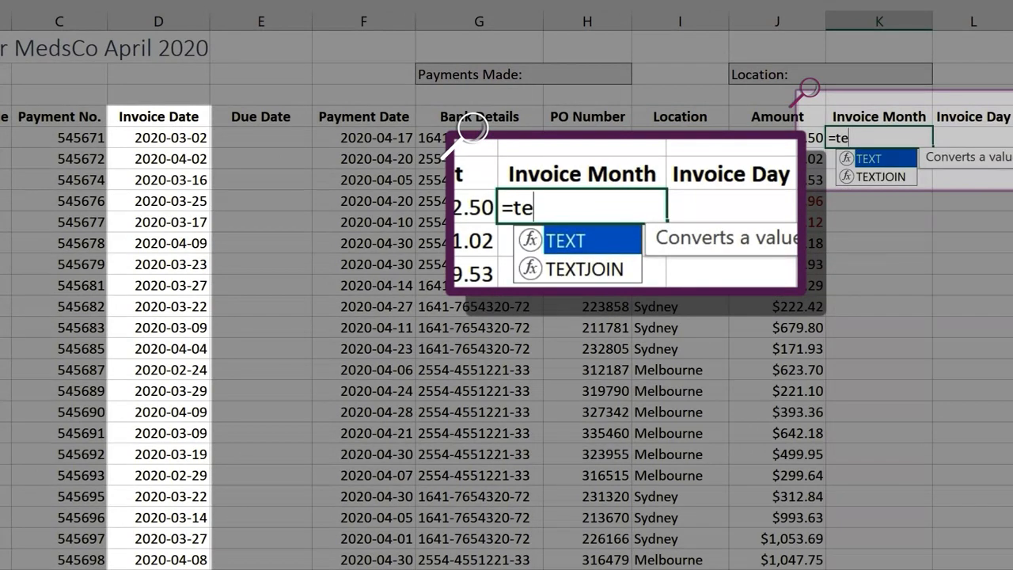
key(Tab)
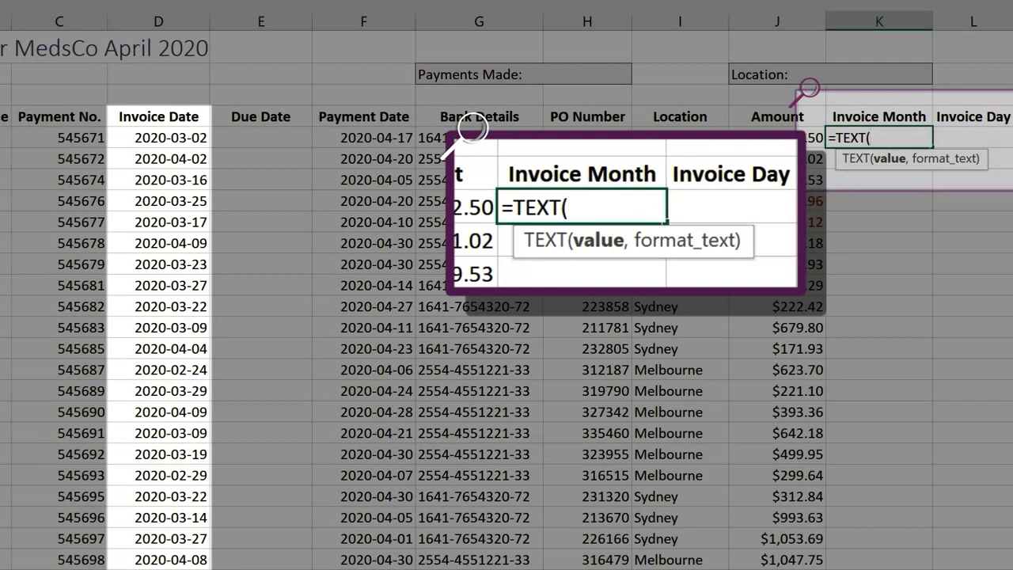
click(190, 136)
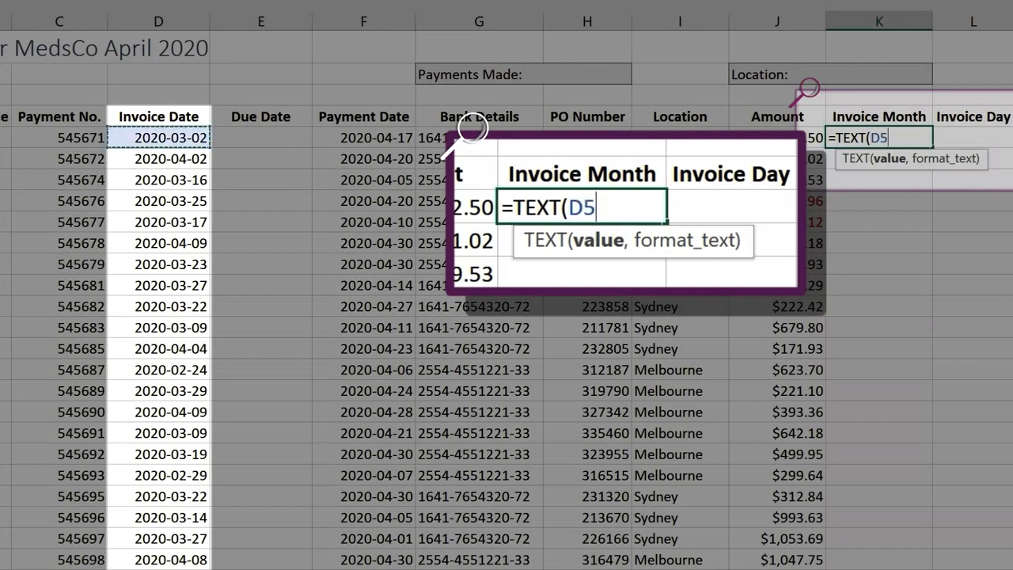
text(,)
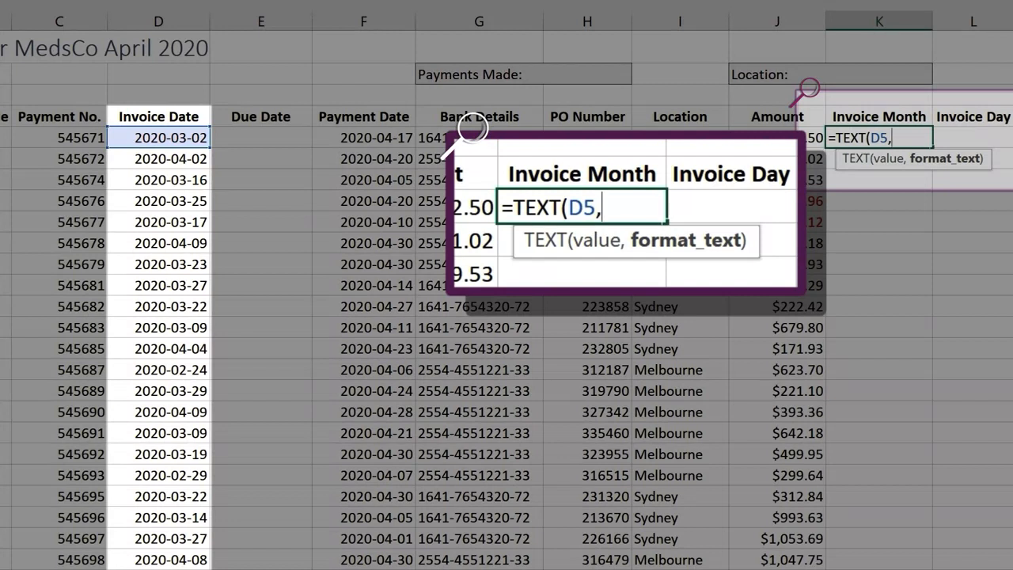
text(")
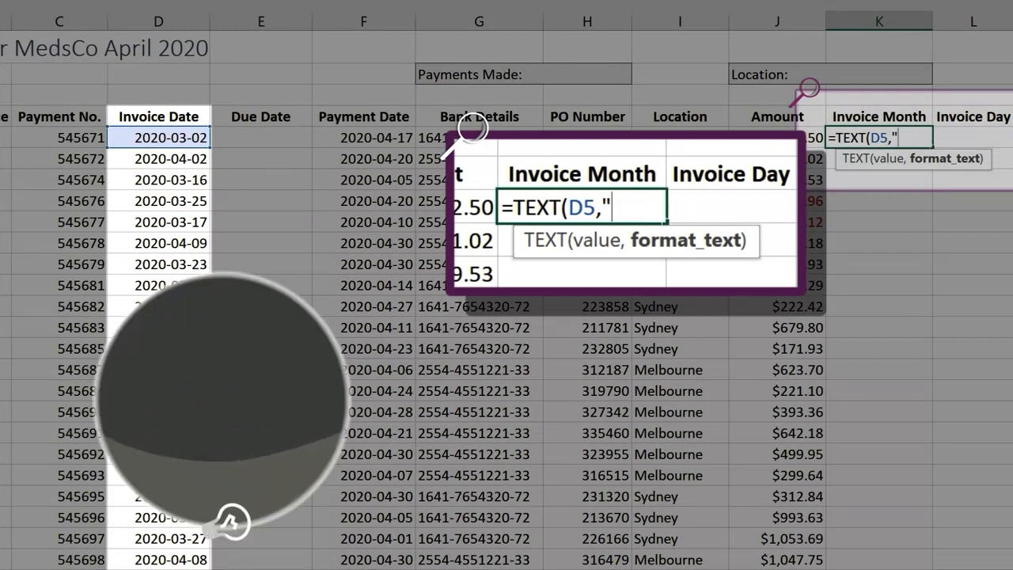
text(D)
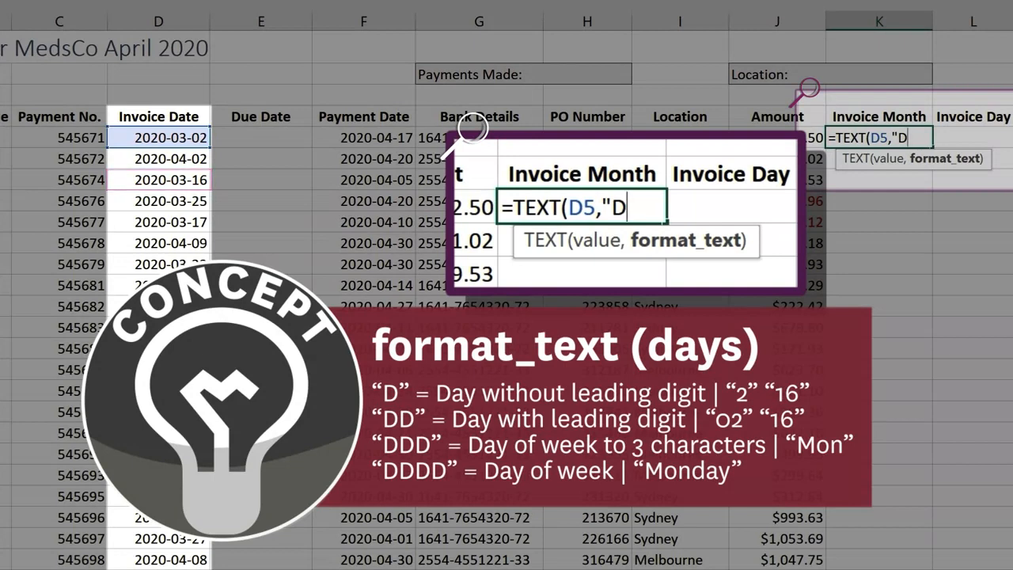
text(D)
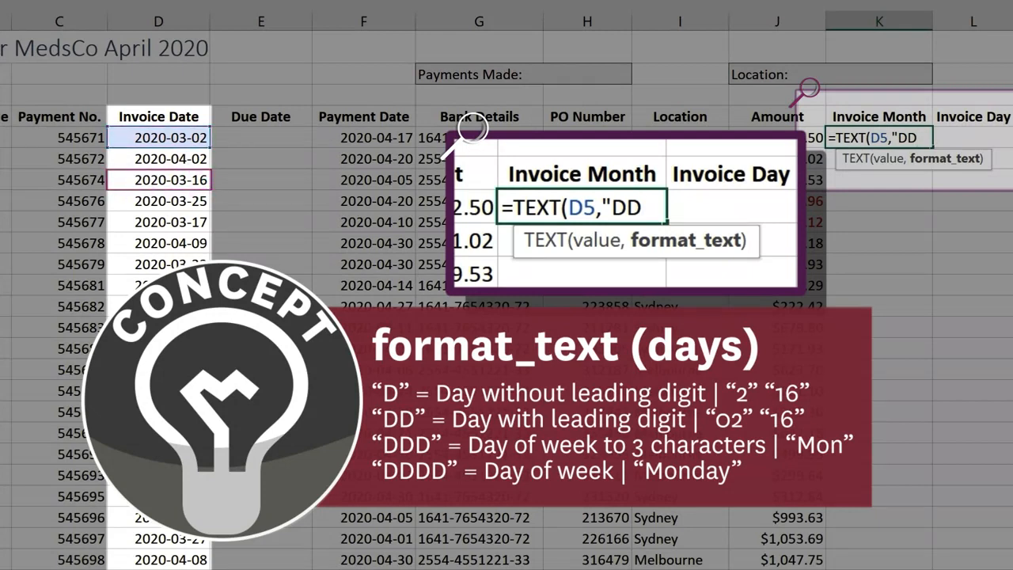
text(D)
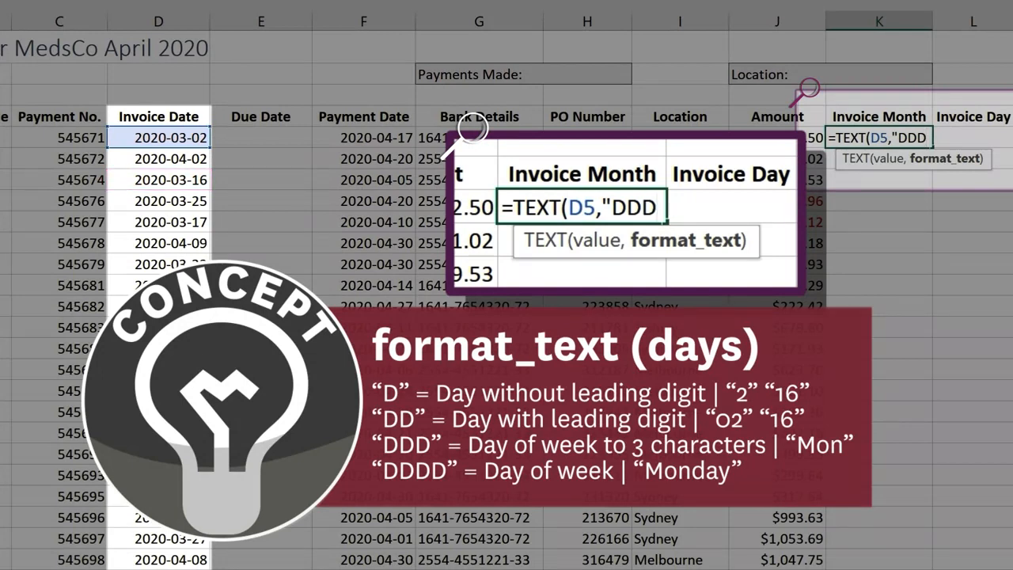
text(D)
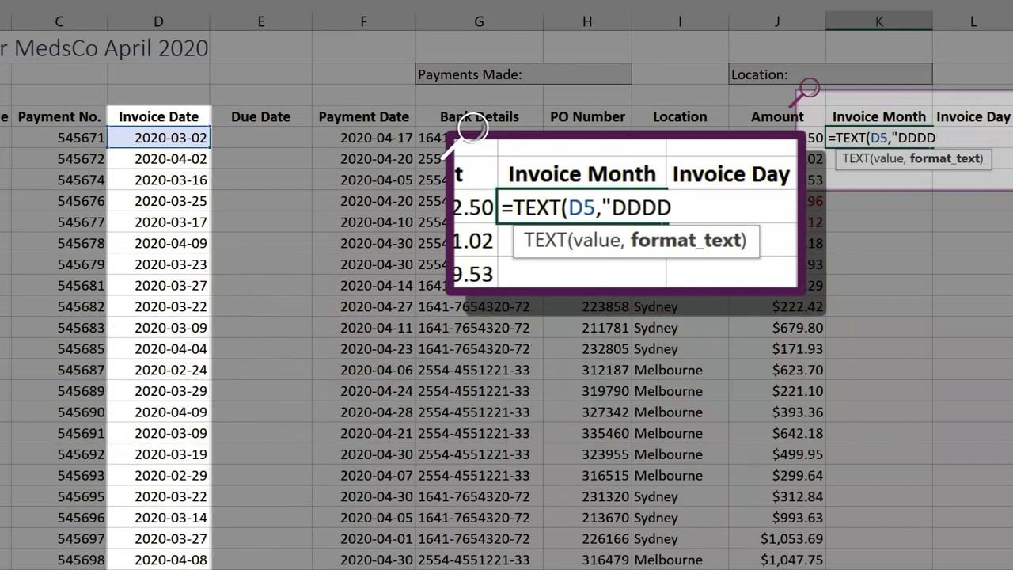
text(")
text())
key(Return)
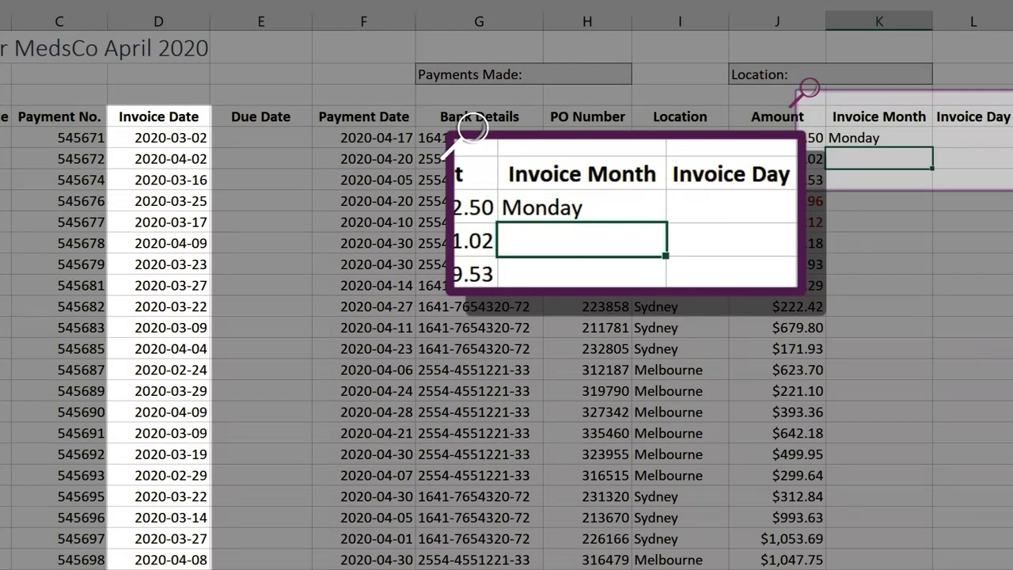
- Change the format code of the TEXT formula in K5 to "MMM"
key(Up)
key(F2)
key(Left)
key(Left)
key(shift+Left)
key(shift+Left)
key(shift+Left)
key(shift+Left)
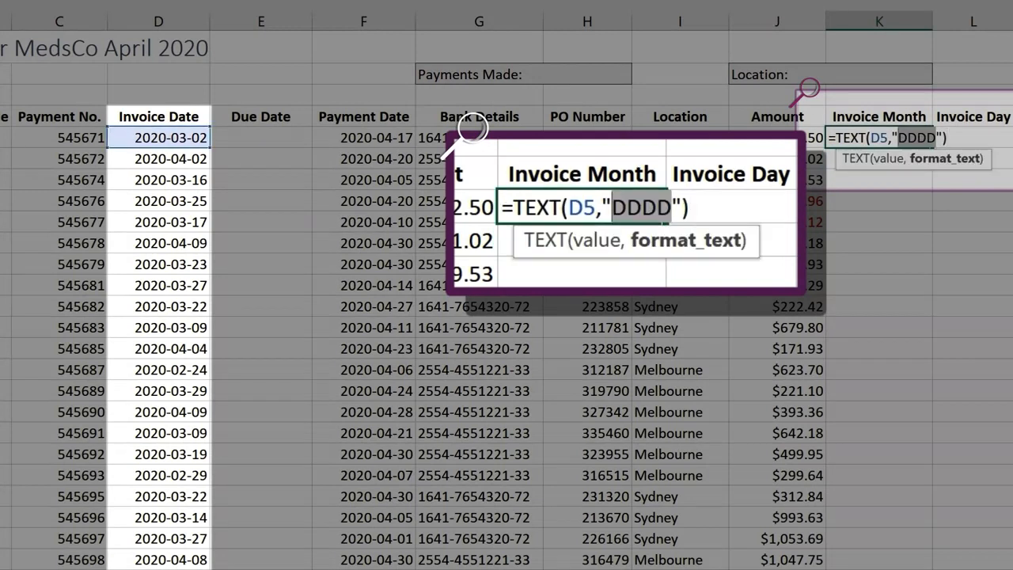
text(MMM)
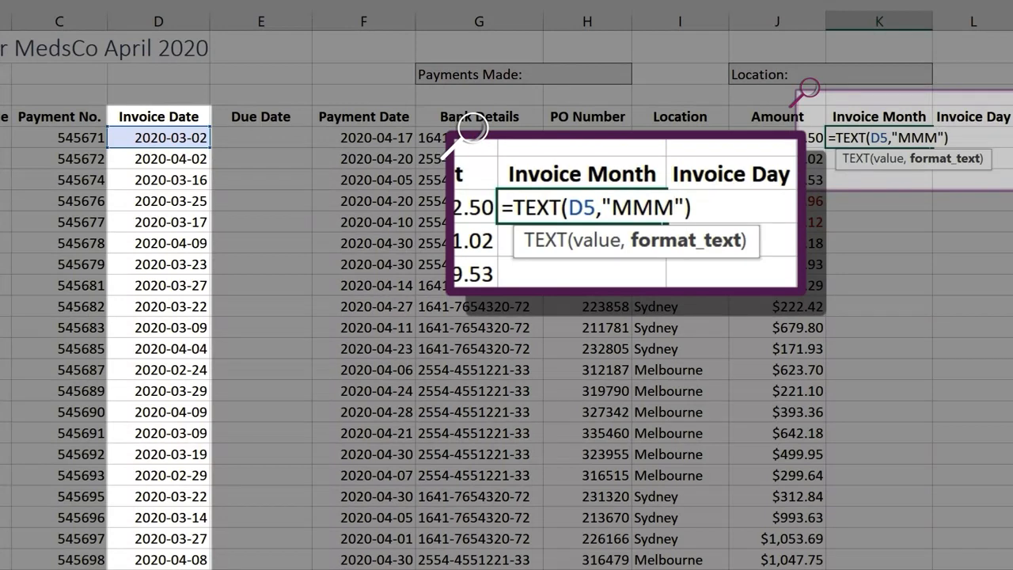
key(Return)
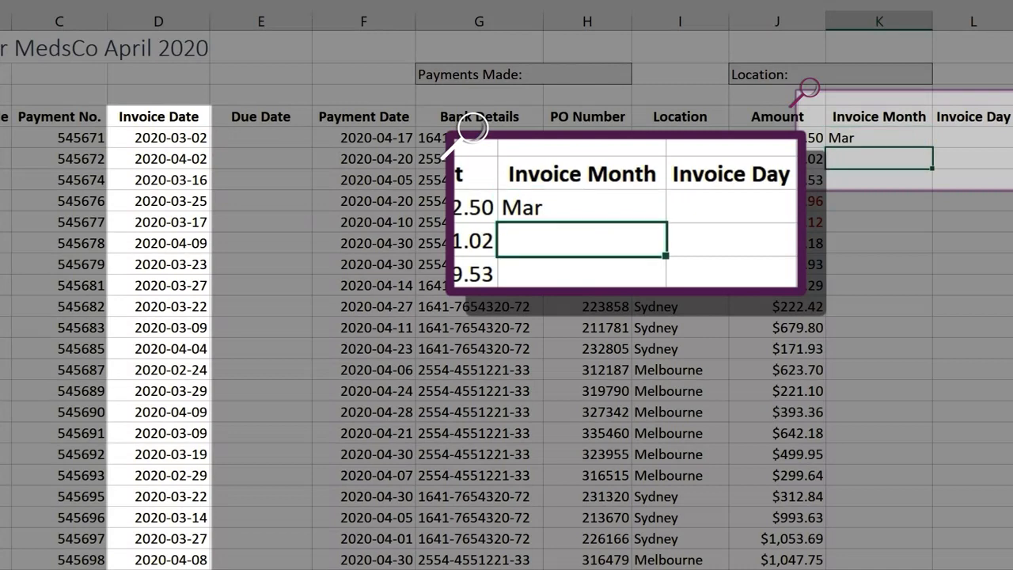
- Fill the K5 formula down the rest of the Invoice Month column
key(Up)
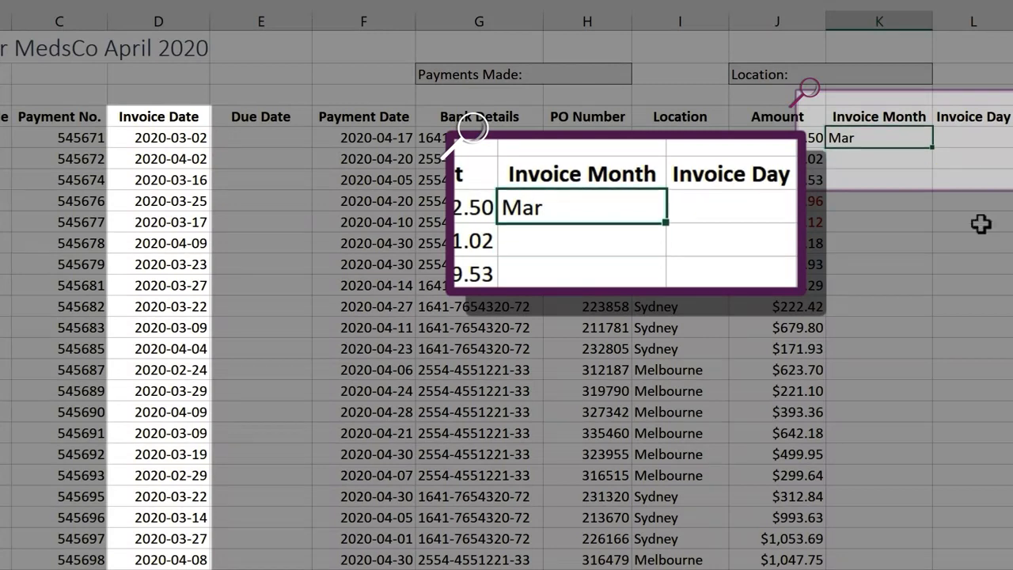
key(ctrl+shift+Down)
key(ctrl+d)
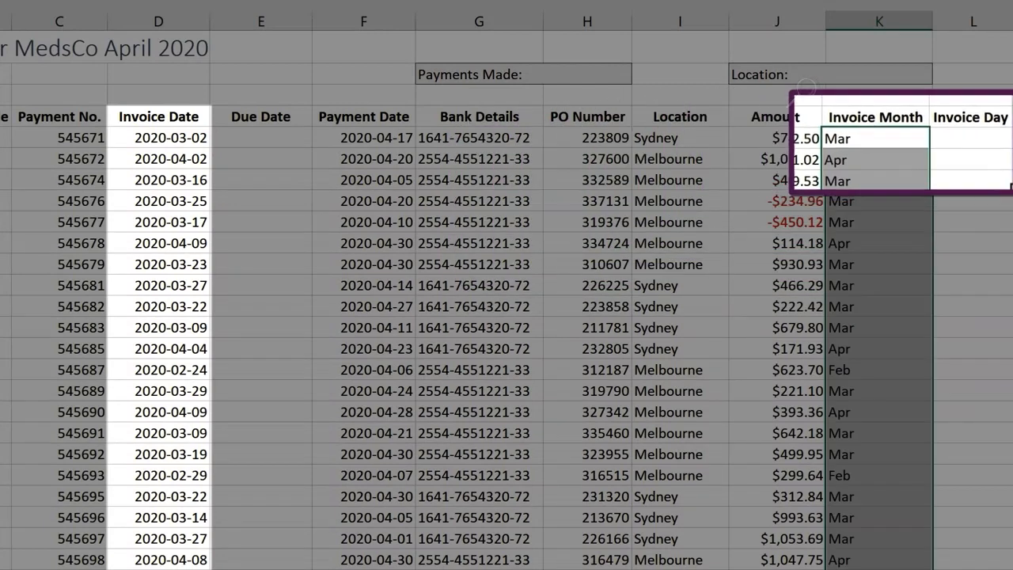